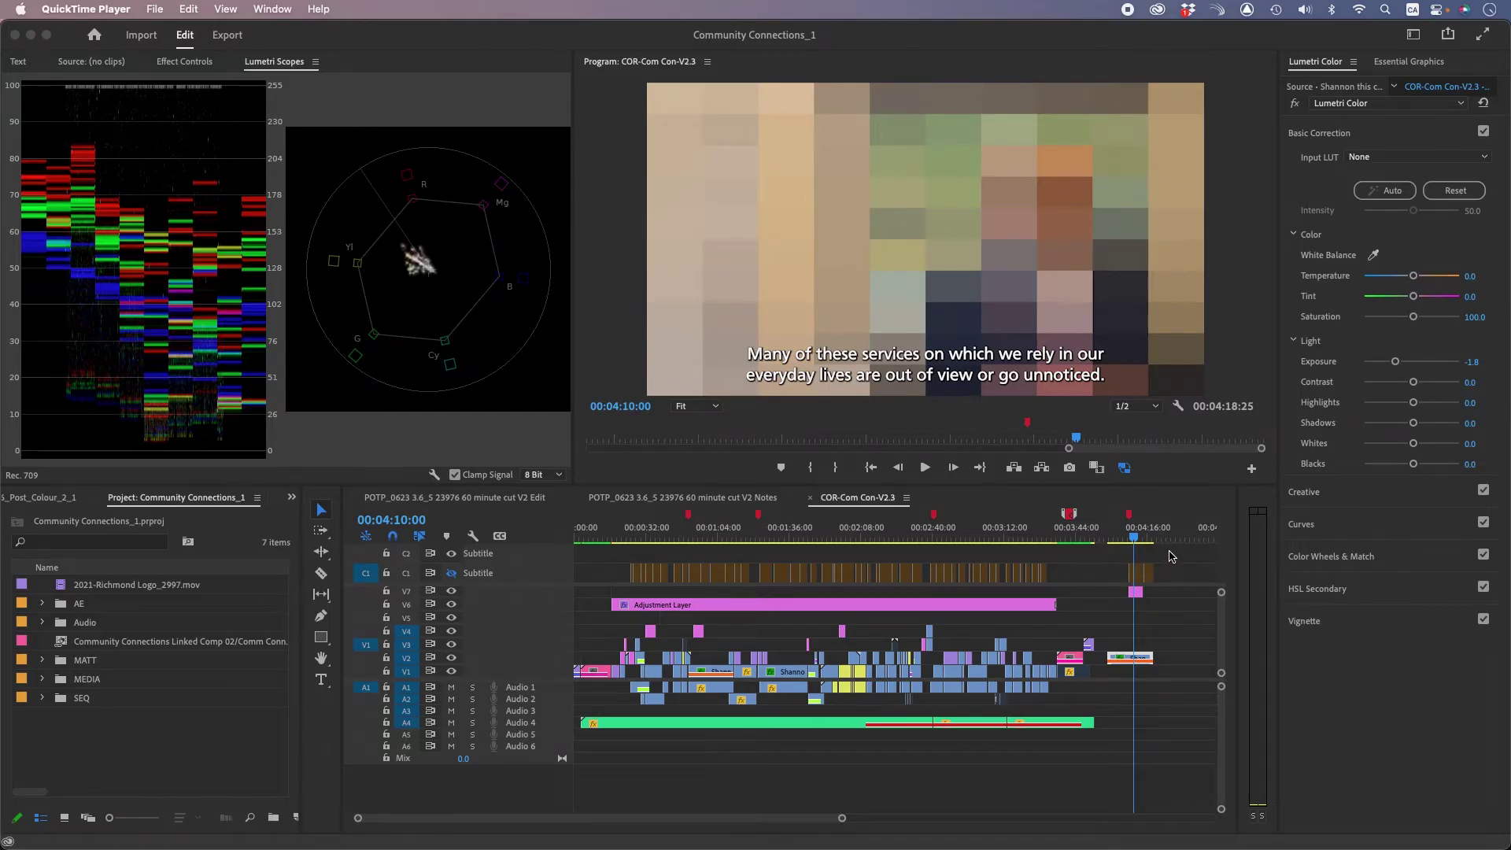
Step: Marquee-select all clips across every track of COR-Com Con-V2.3, then switch to the Export workspace
click(1169, 557)
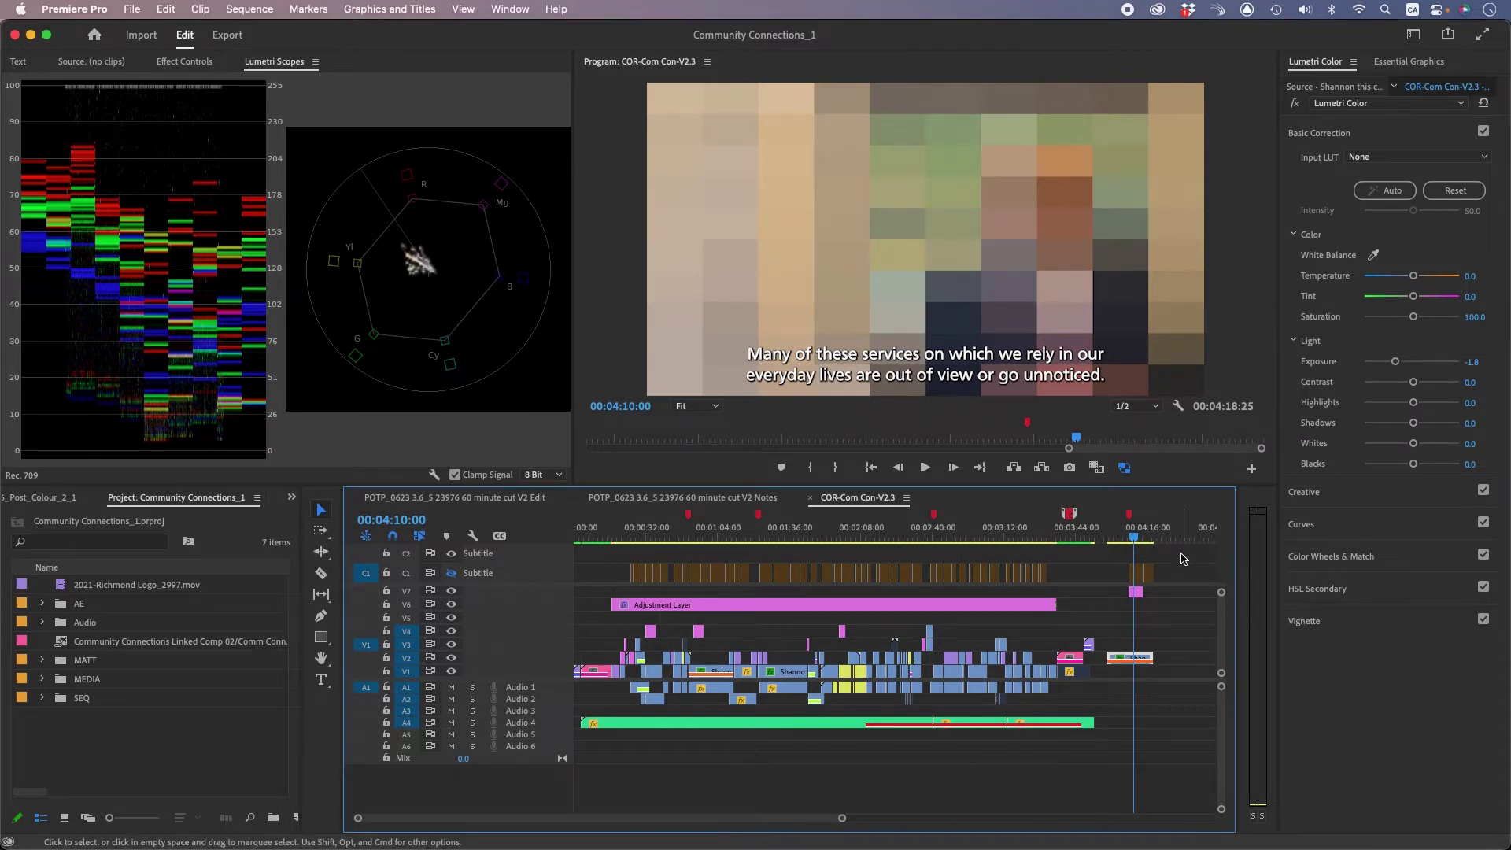
mouse_move(1175, 553)
mouse_down()
mouse_move(726, 738)
mouse_move(543, 758)
mouse_up()
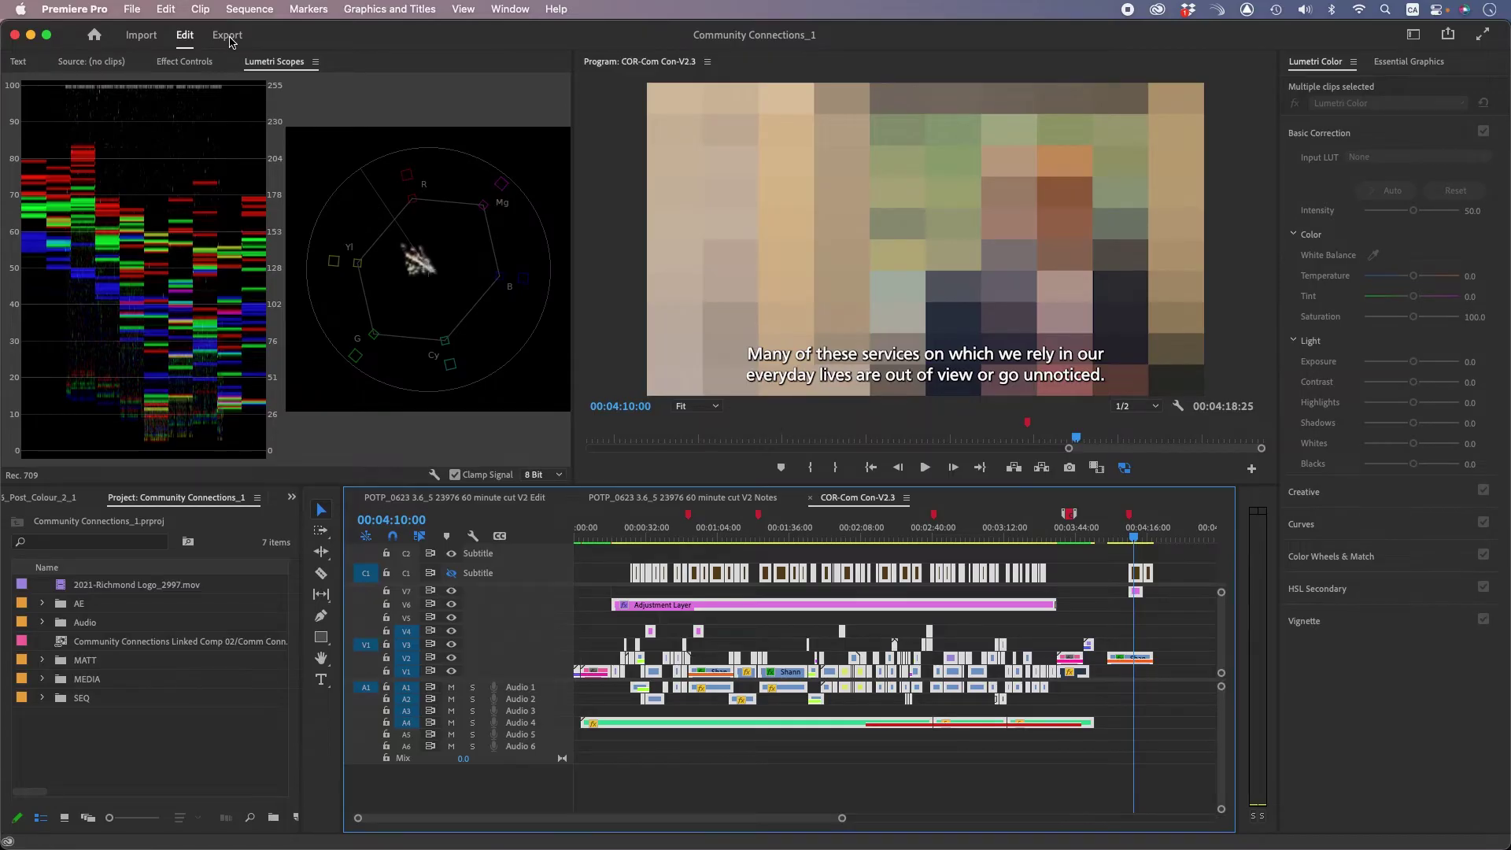
click(228, 36)
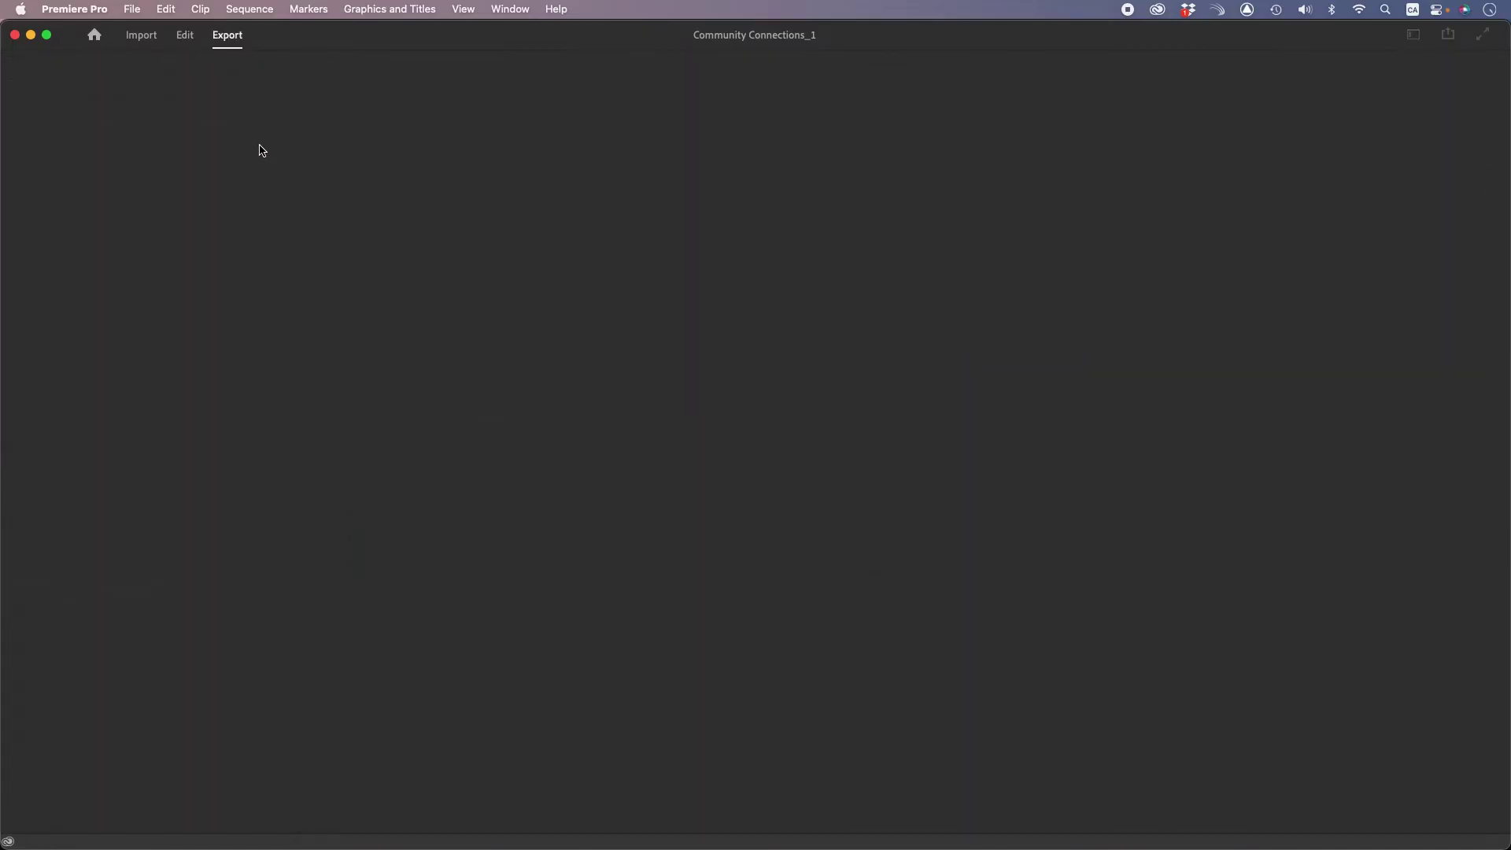